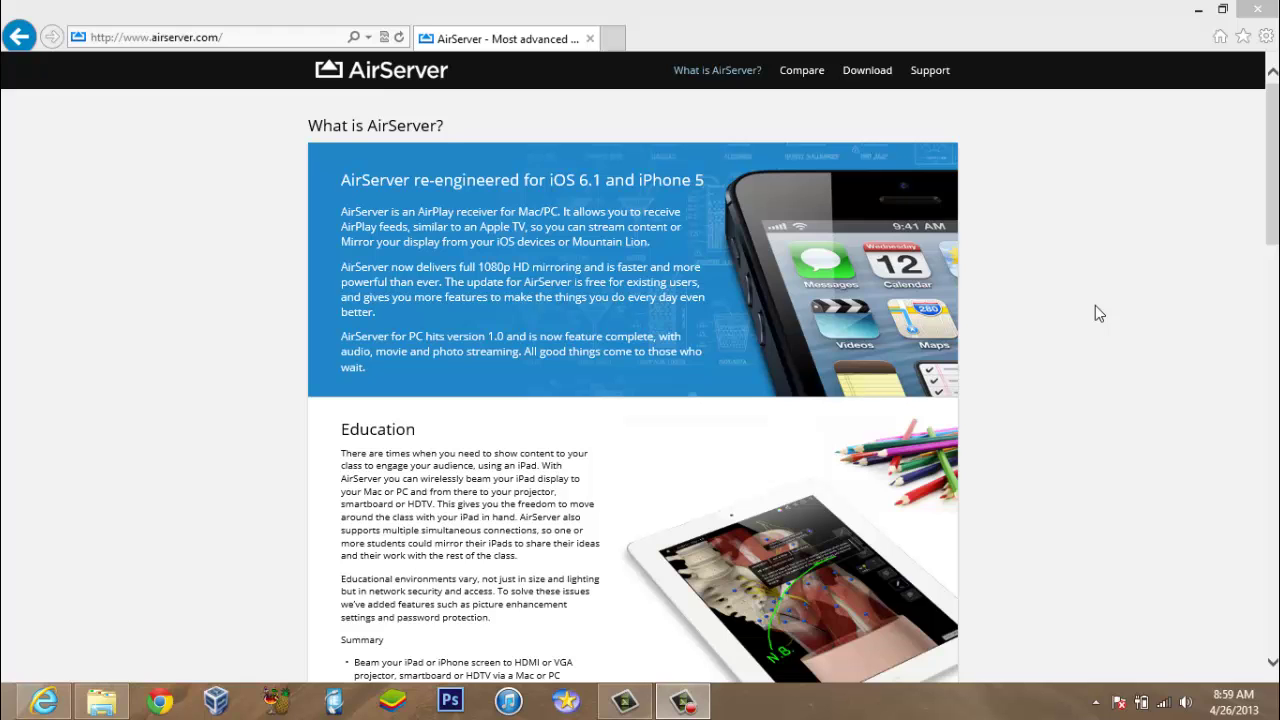
- Open the Compare page and view the Media table: AirServer $14.99 versus Apple TV $99
{"action": "left_click_drag", "start_coordinate": [1275, 216], "coordinate": [1275, 425]}
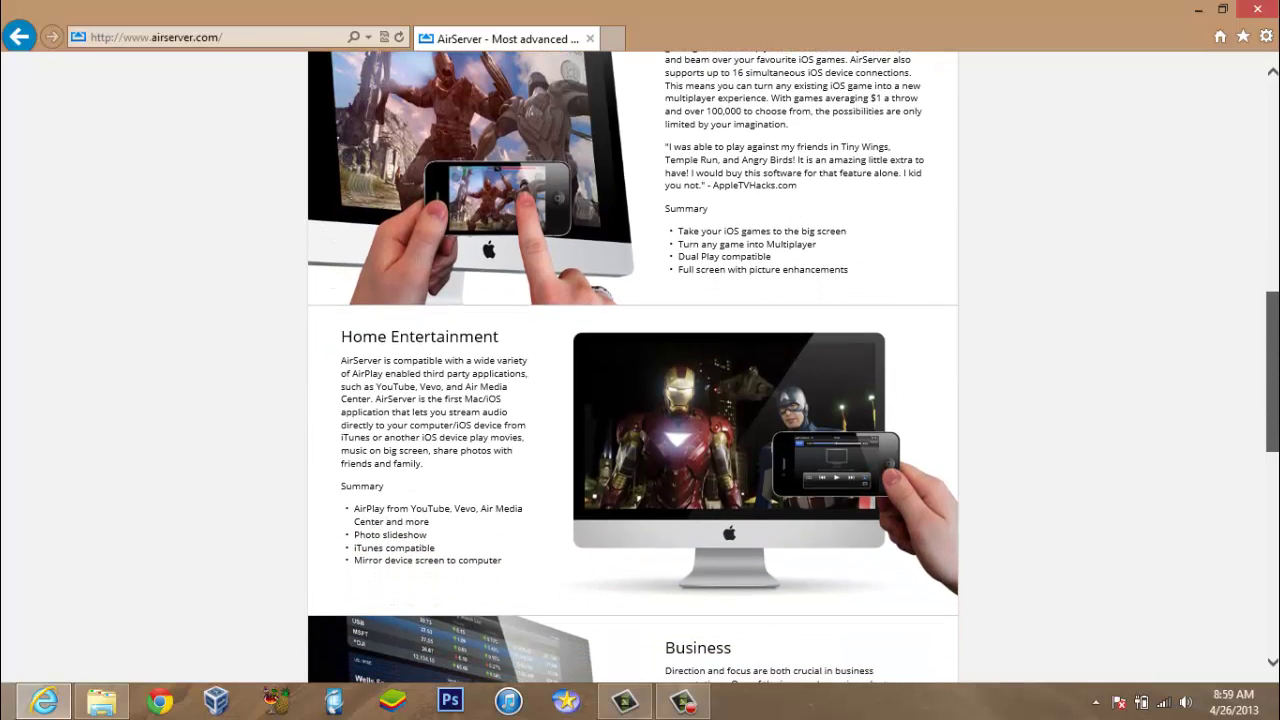
{"action": "scroll", "coordinate": [633, 367], "scroll_direction": "down", "scroll_amount": 1}
{"action": "scroll", "coordinate": [633, 367], "scroll_direction": "down", "scroll_amount": 2}
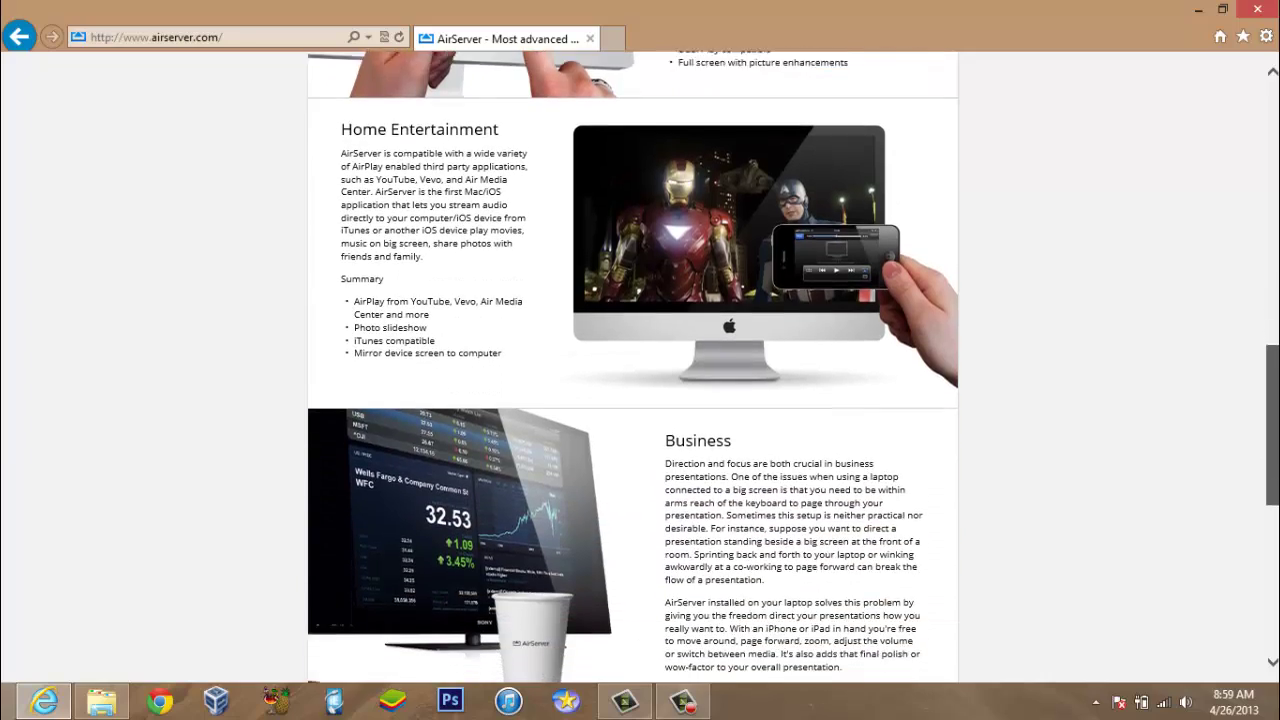
{"action": "scroll", "coordinate": [633, 367], "scroll_direction": "down", "scroll_amount": 2}
{"action": "scroll", "coordinate": [1249, 274], "scroll_direction": "up", "scroll_amount": 10}
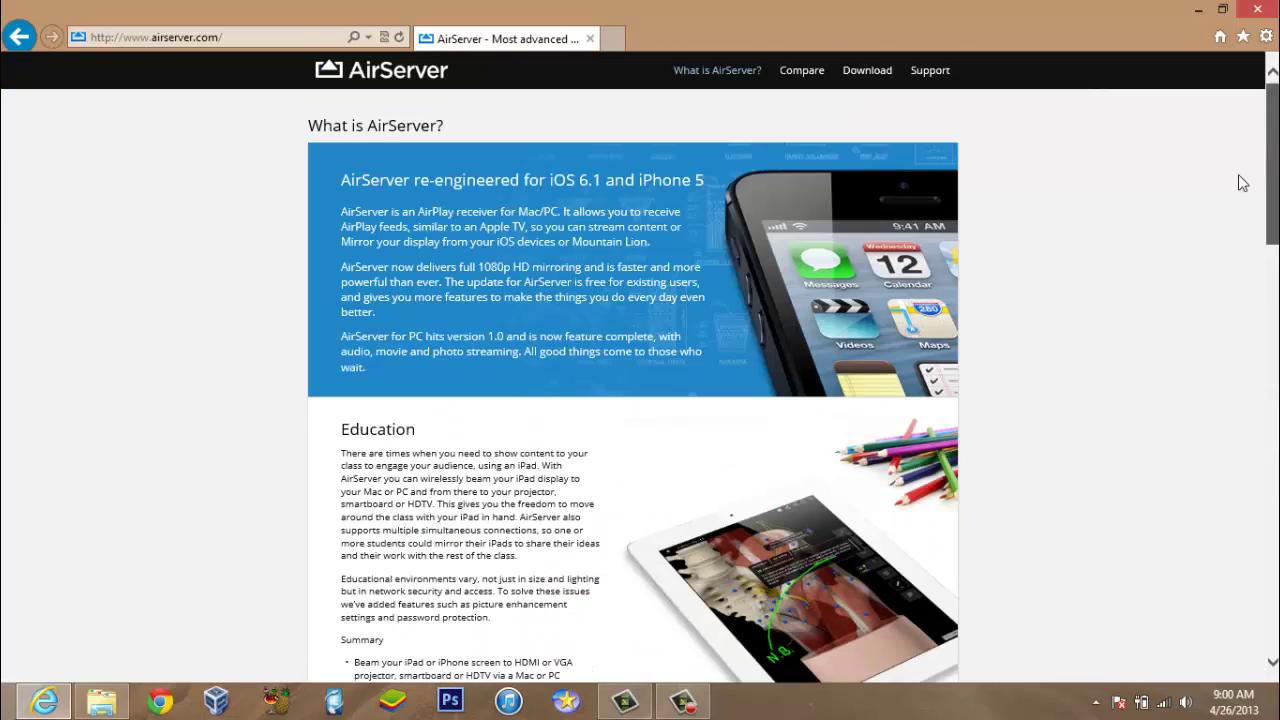
{"action": "left_click", "coordinate": [810, 76]}
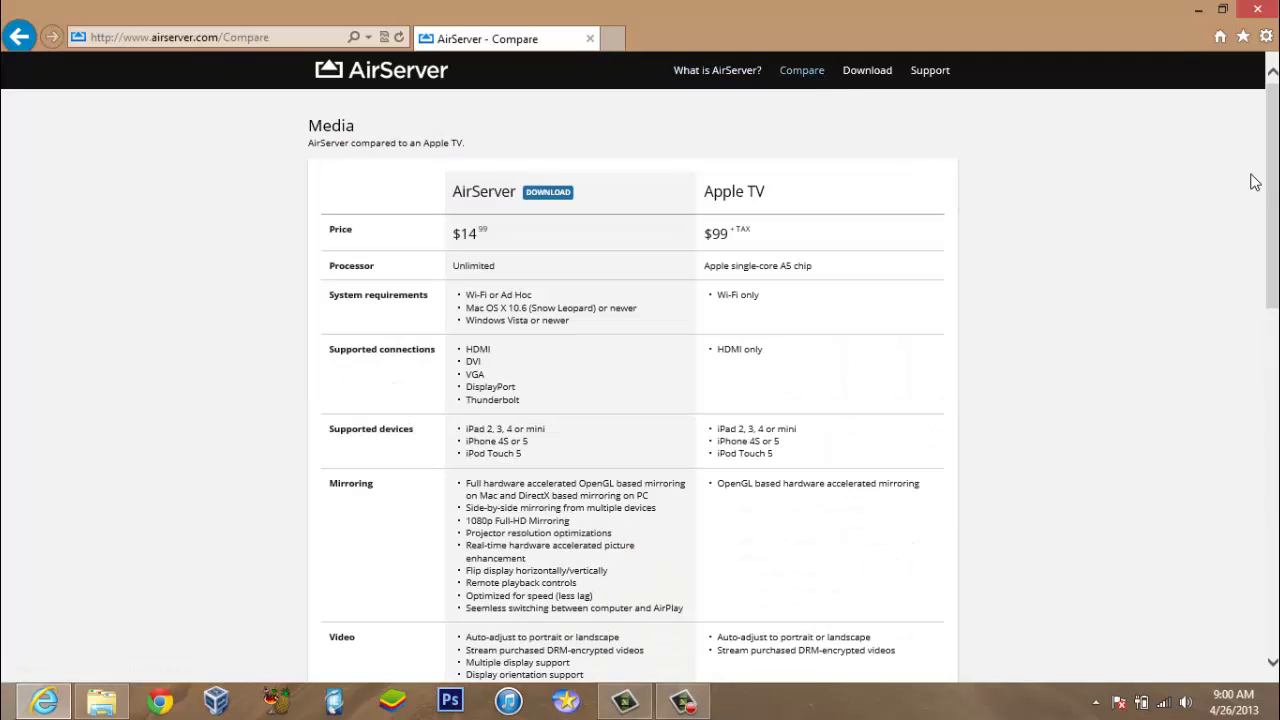
{"action": "left_click_drag", "start_coordinate": [1274, 190], "coordinate": [1274, 207]}
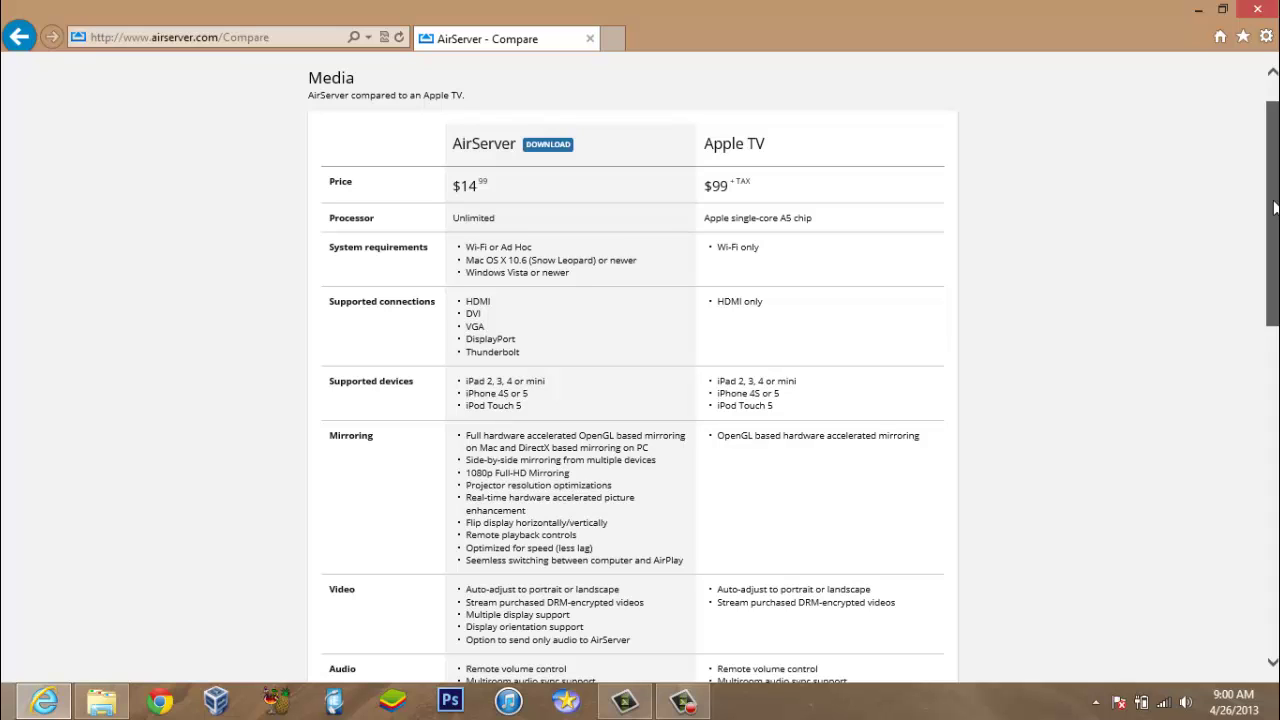
{"action": "mouse_move", "coordinate": [1274, 207]}
{"action": "left_mouse_down"}
{"action": "mouse_move", "coordinate": [1276, 312]}
{"action": "mouse_move", "coordinate": [1276, 204]}
{"action": "left_mouse_up"}
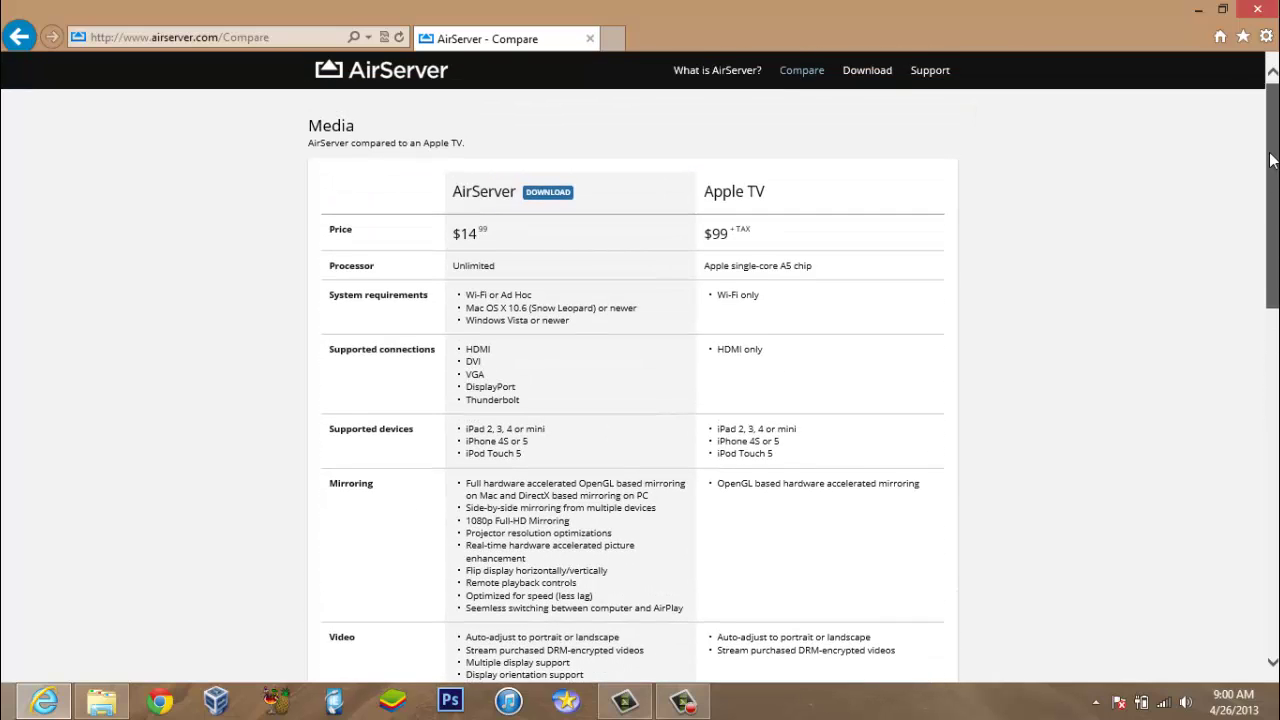
- Open the Download page and review PC and Mac licences: Standard $14.99, Student $11.99, Commercial $3.99
{"action": "left_click", "coordinate": [868, 72]}
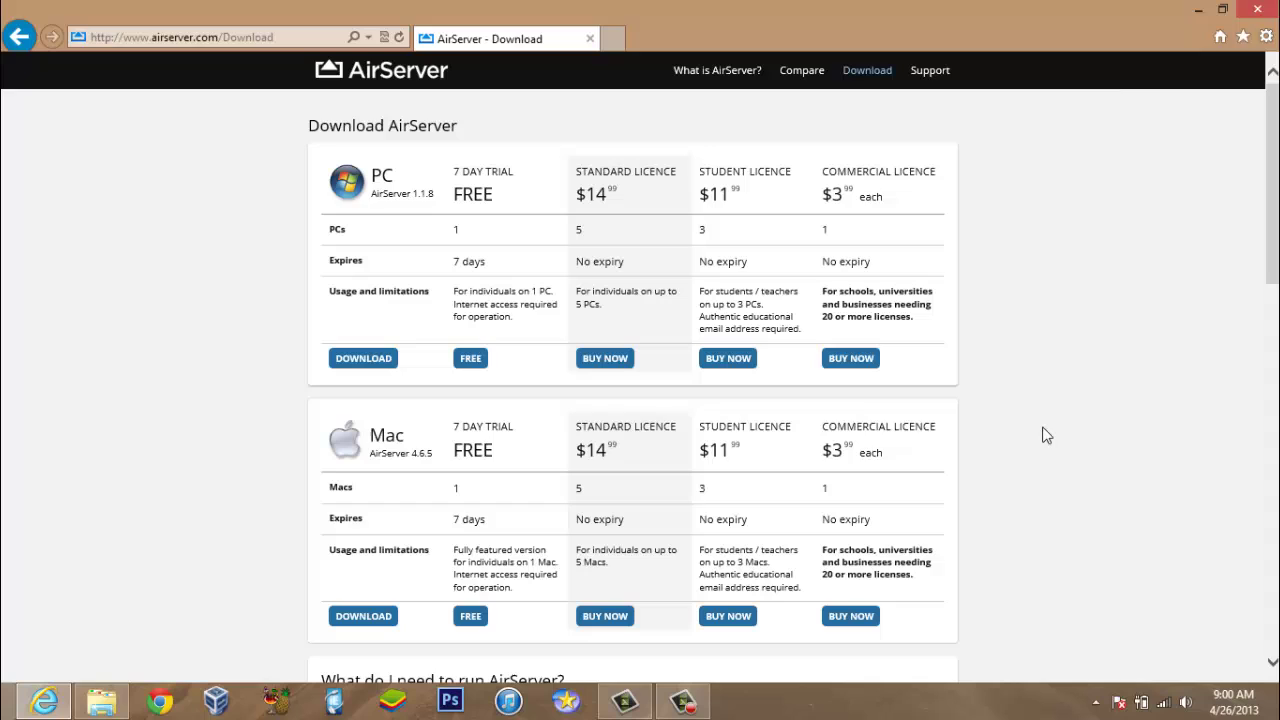
{"action": "left_click", "coordinate": [684, 706]}
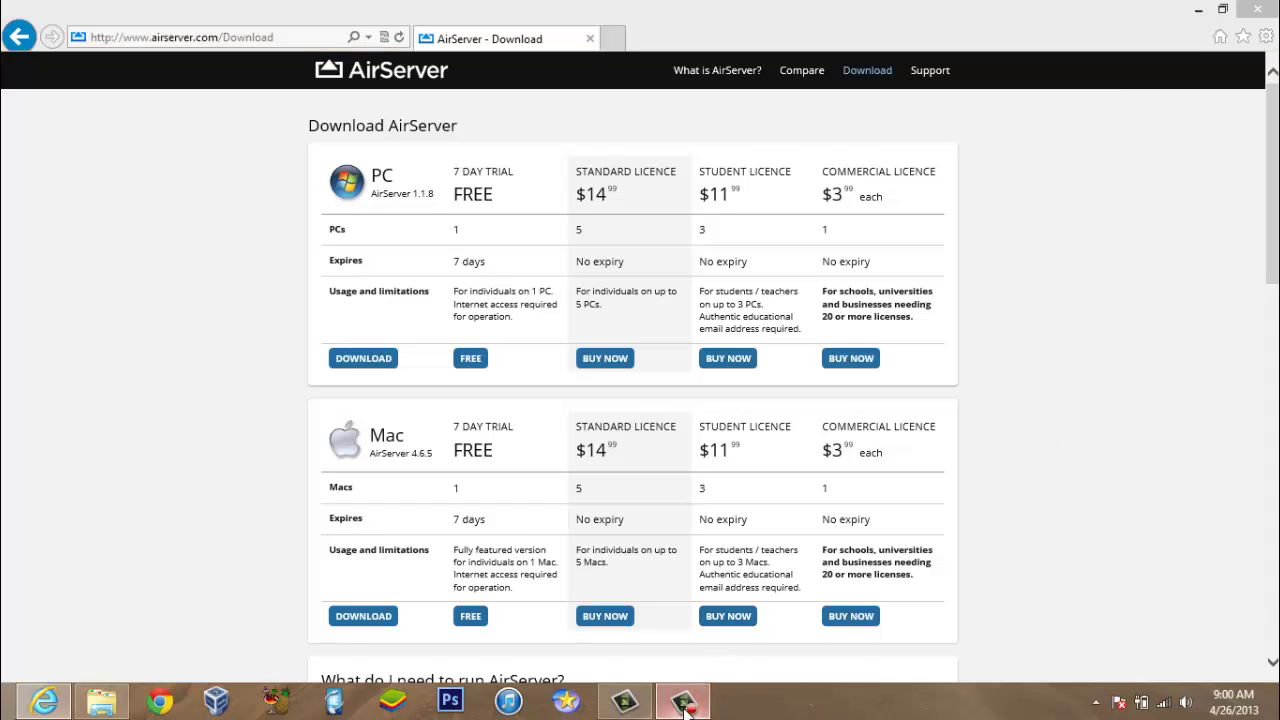
{"action": "left_click", "coordinate": [1082, 466]}
{"action": "left_click", "coordinate": [1238, 562]}
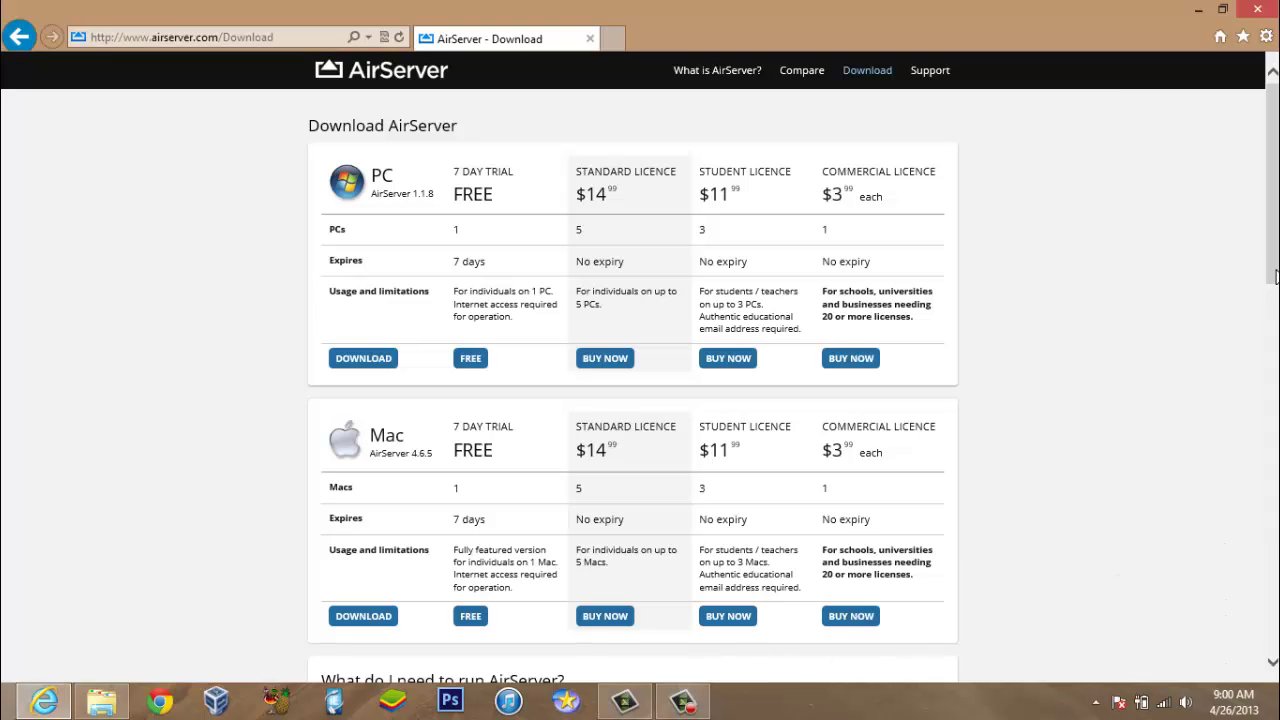
{"action": "mouse_move", "coordinate": [1274, 270]}
{"action": "left_mouse_down"}
{"action": "mouse_move", "coordinate": [1274, 352]}
{"action": "mouse_move", "coordinate": [1272, 272]}
{"action": "left_mouse_up"}
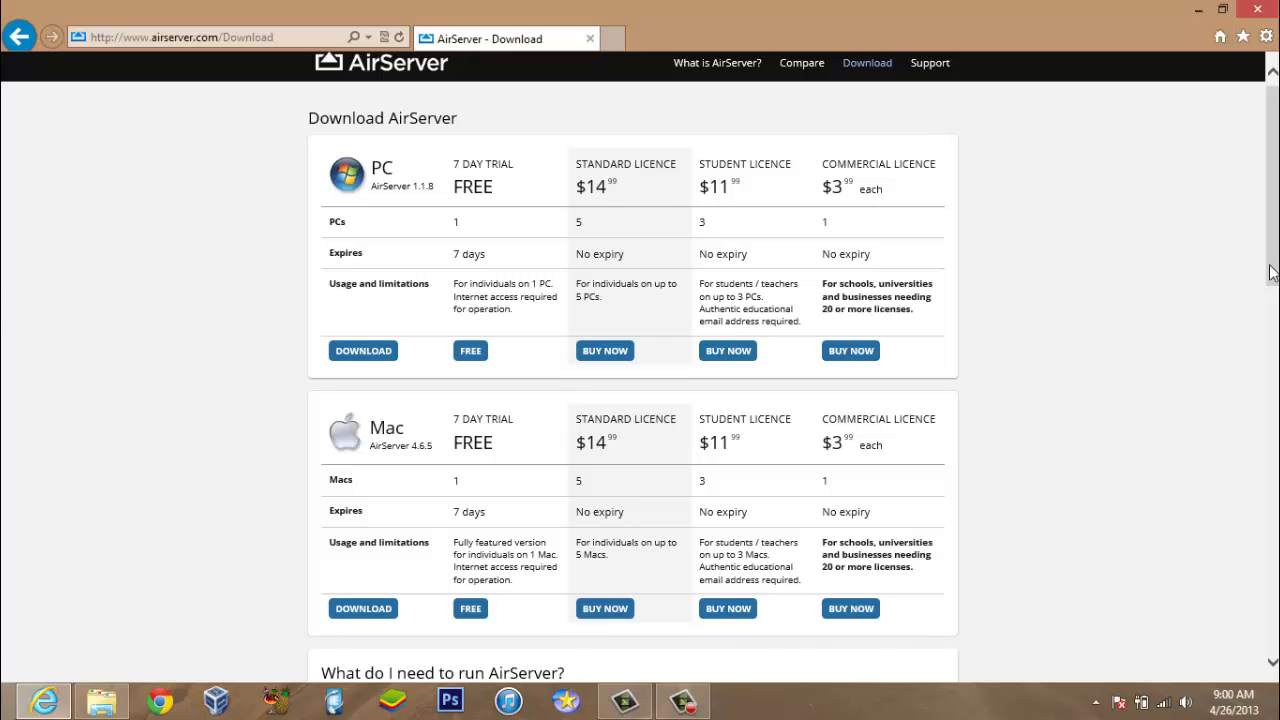
- Find AirServer by searching 'air' from Start, launch it, and activate it with the entered code
{"action": "key", "text": "super"}
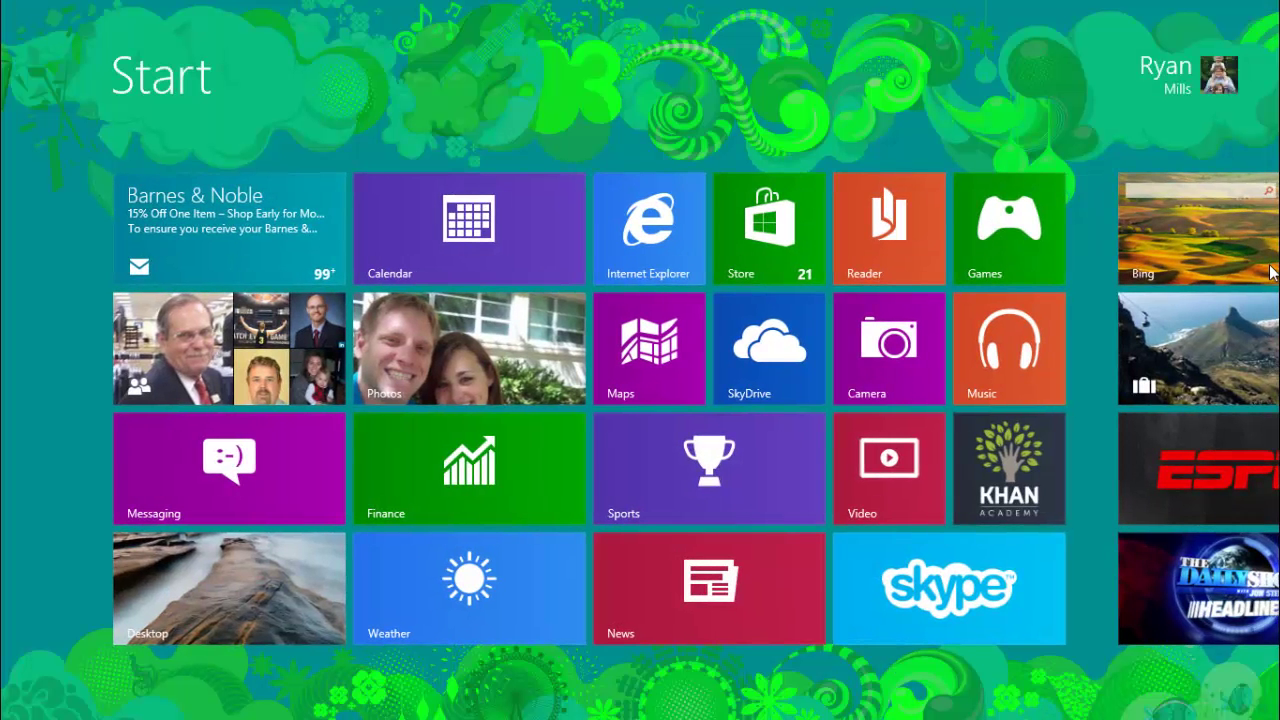
{"action": "type", "text": "air"}
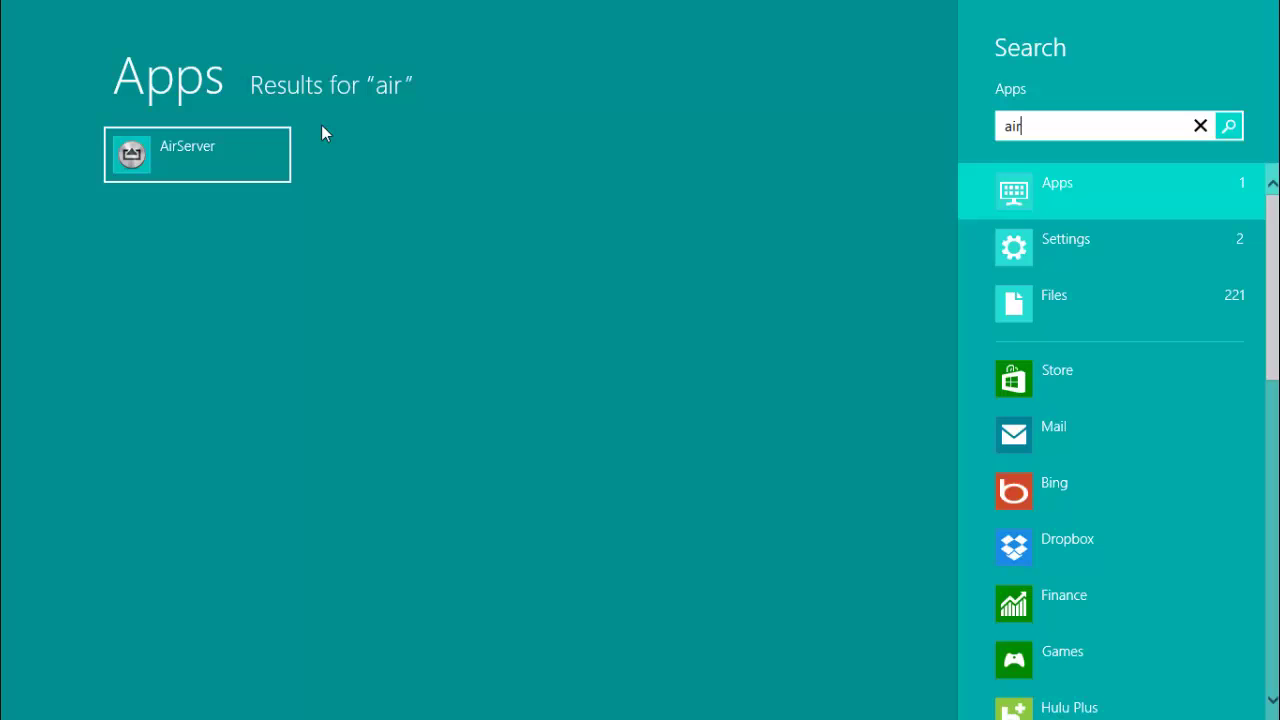
{"action": "left_click", "coordinate": [230, 145]}
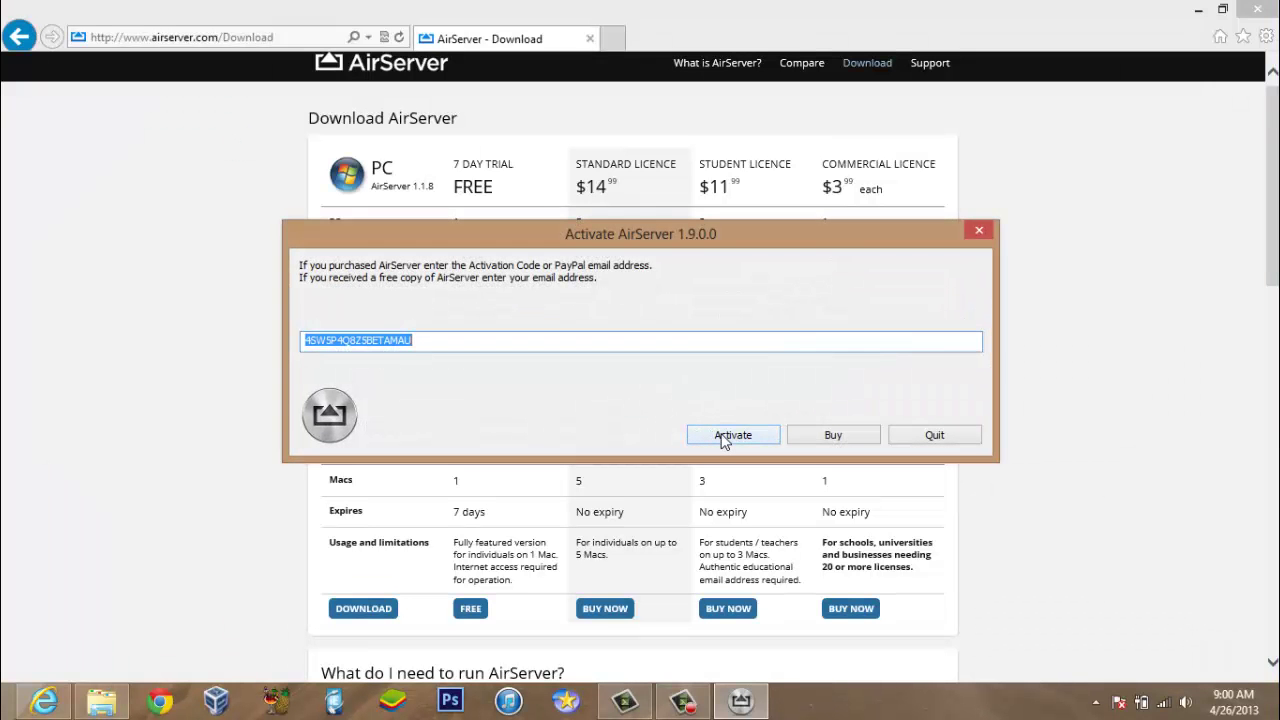
{"action": "left_click", "coordinate": [724, 437]}
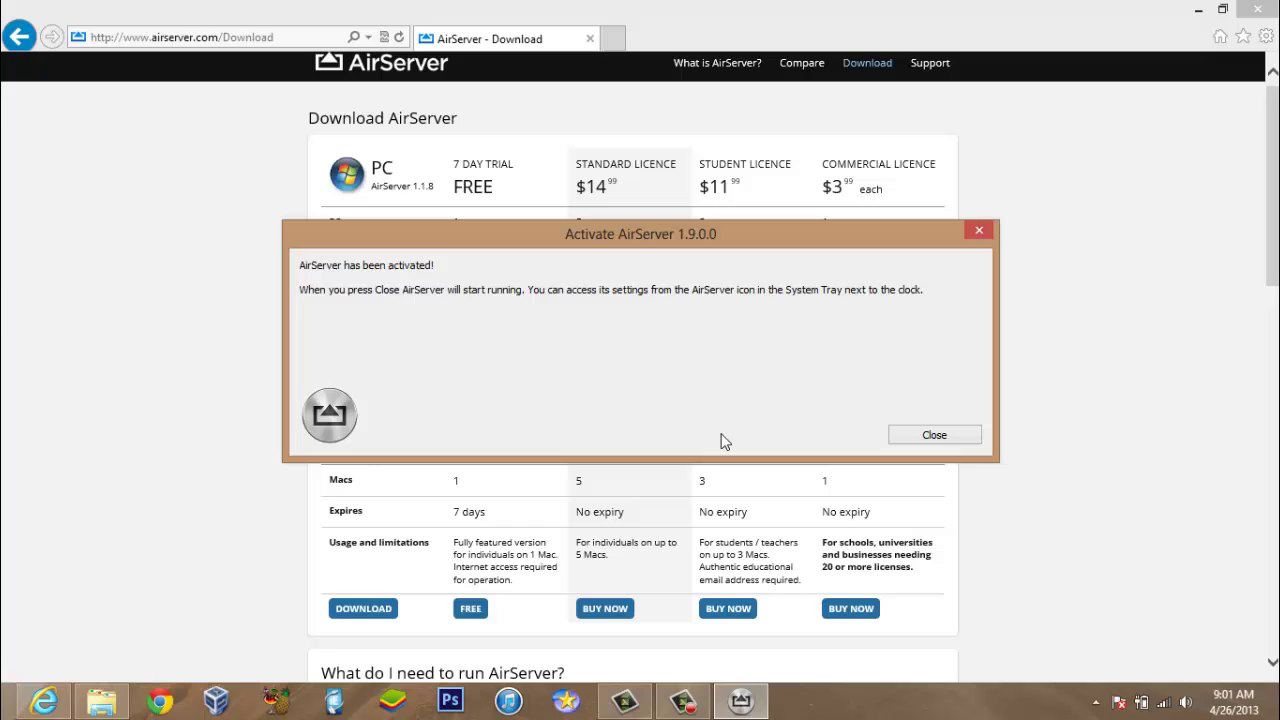
{"action": "left_click", "coordinate": [913, 447]}
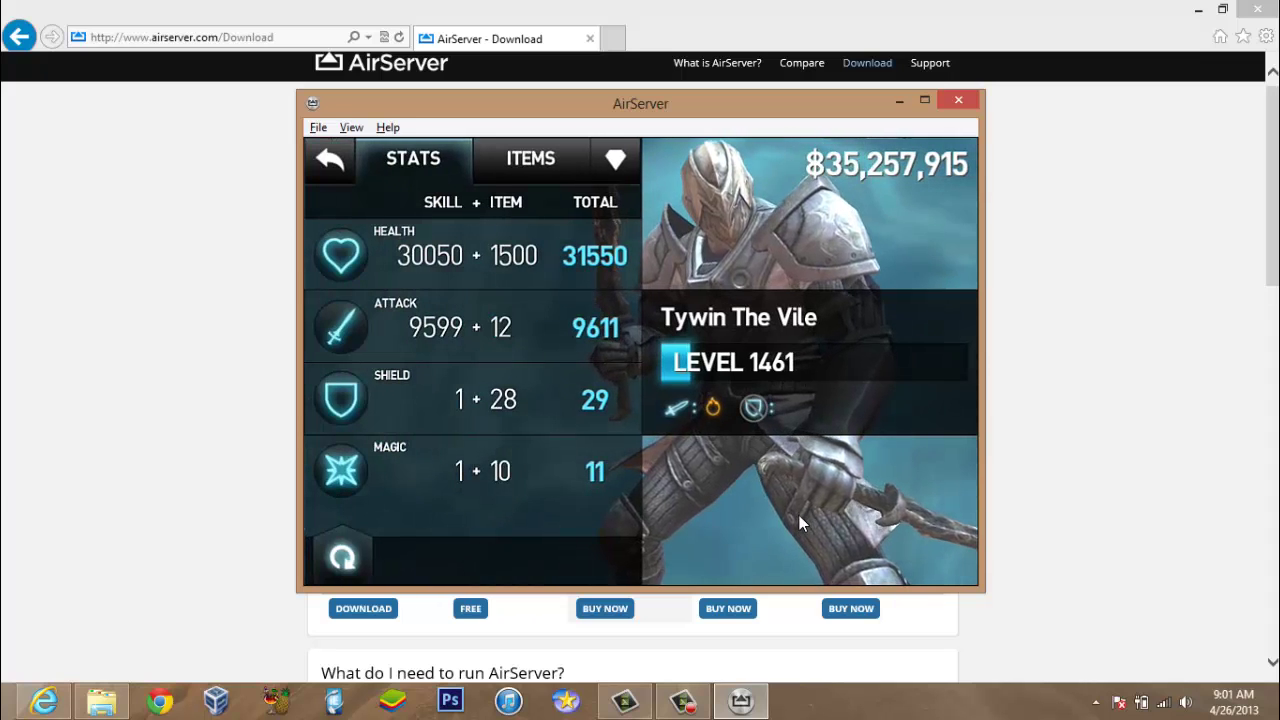
- Switch the mirrored Infinity Blade game to fullscreen and advance to the mountain valley cutscene
{"action": "double_click", "coordinate": [799, 515]}
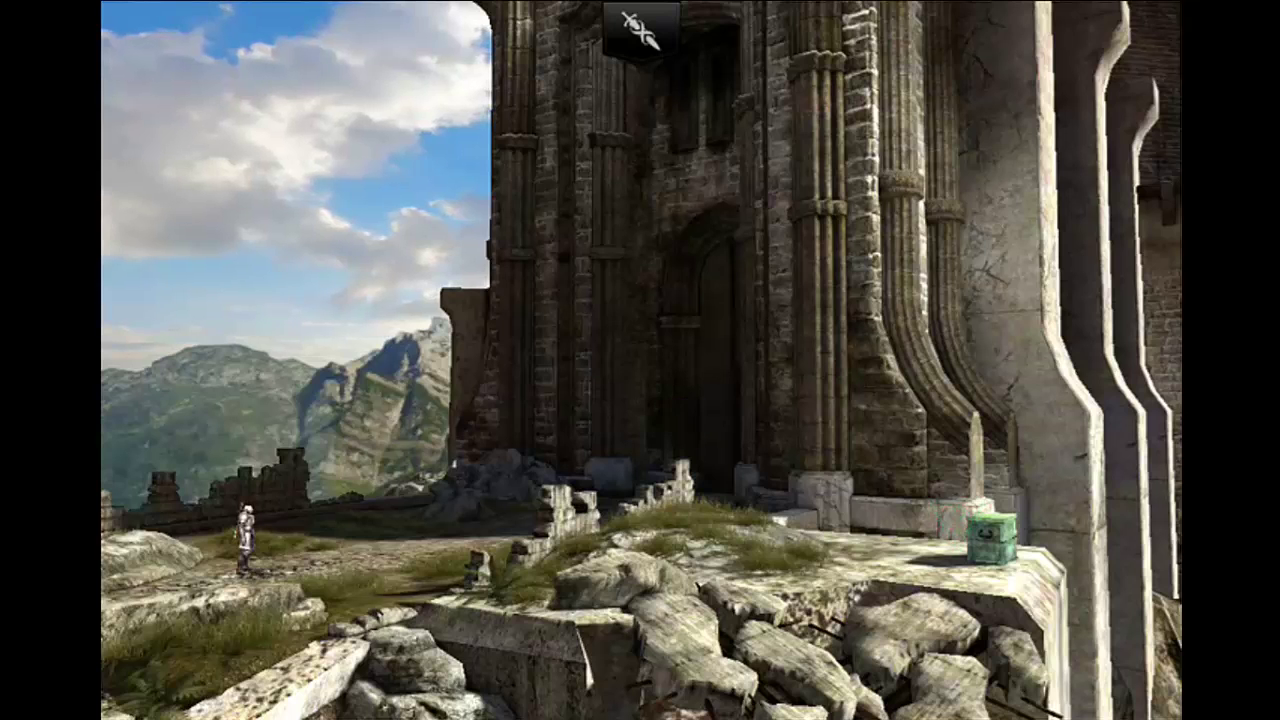
{"action": "left_click", "coordinate": [684, 420]}
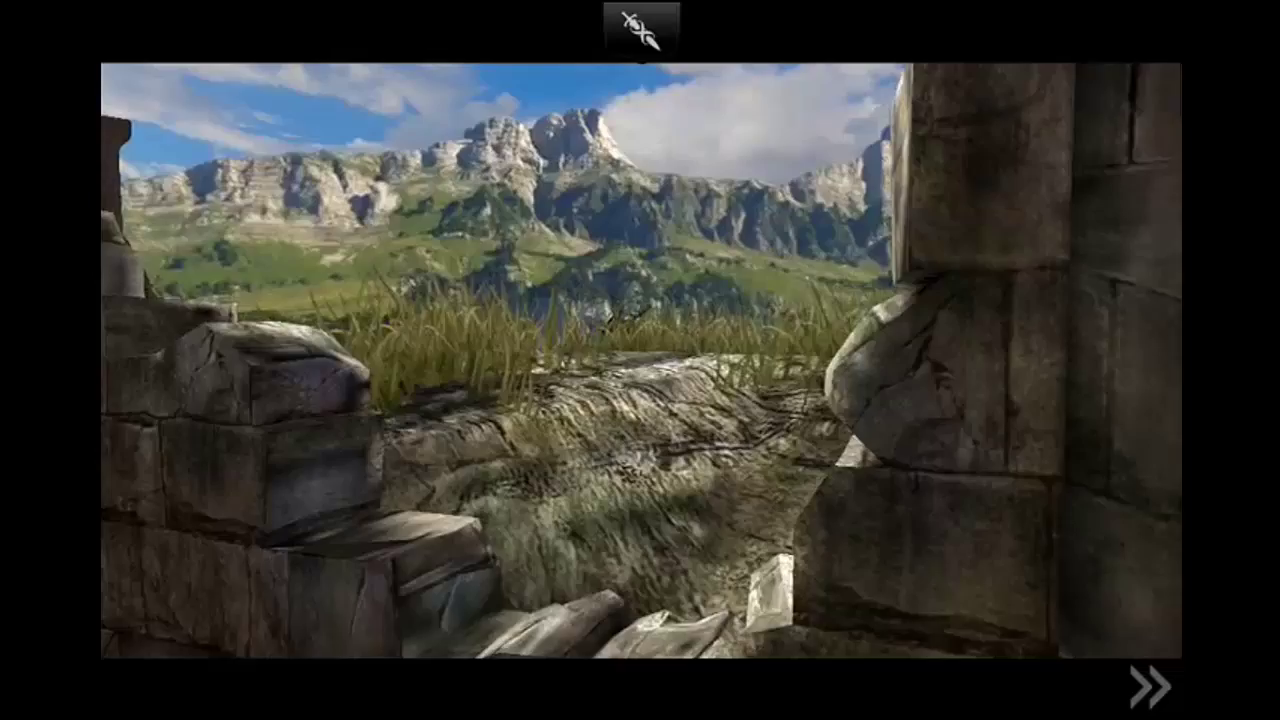